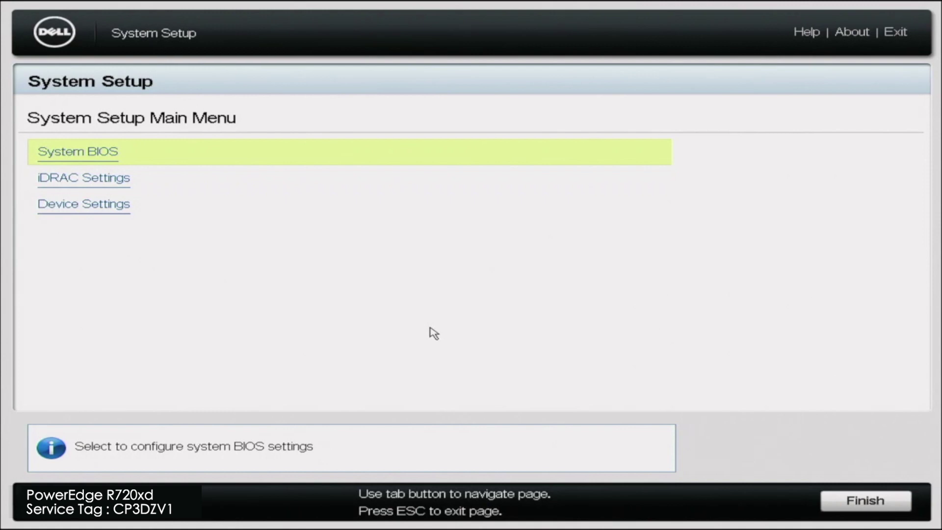
Check the iDRAC license in the iDRAC Settings System Summary
key("Down")
key("Down")
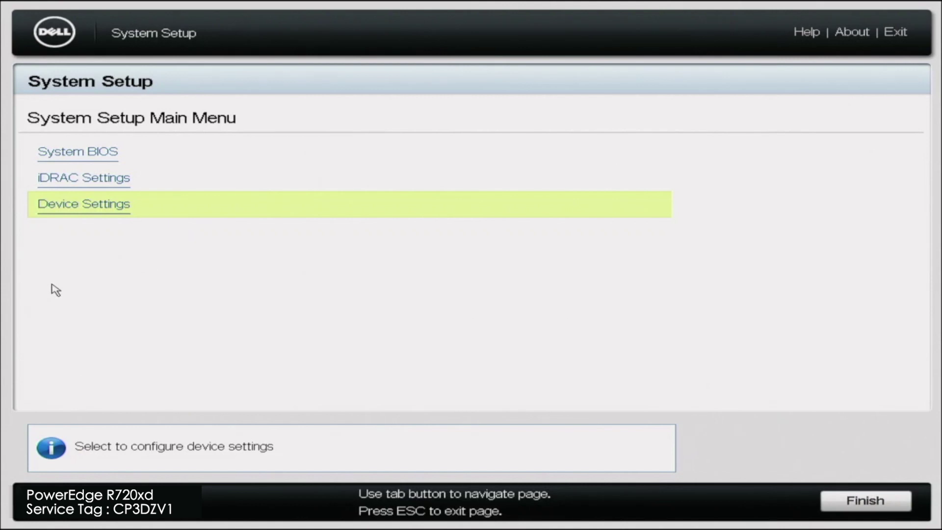
key("Up")
key("Up")
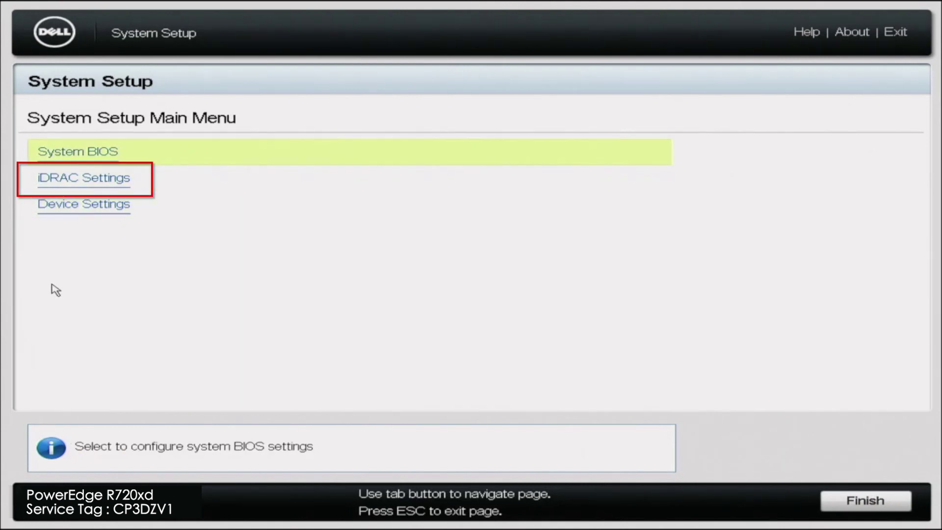
key("Down")
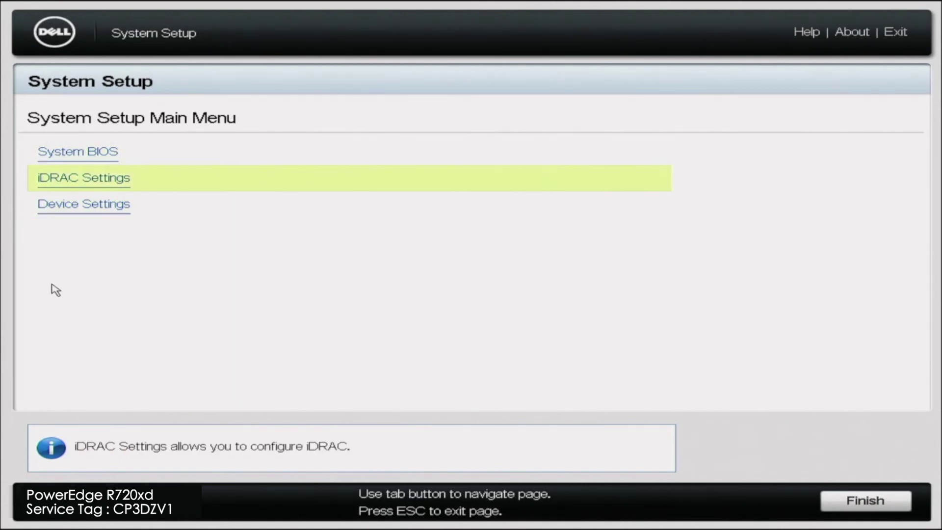
key("Return")
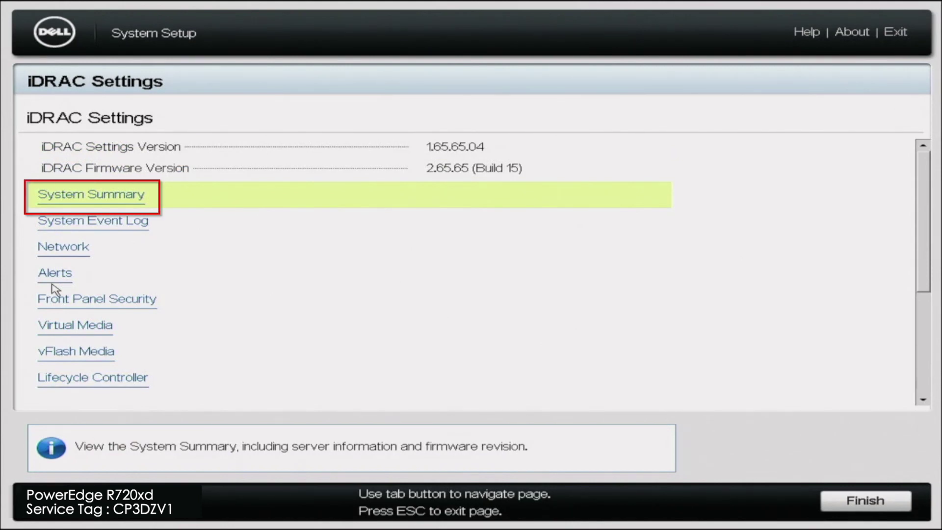
key("Return")
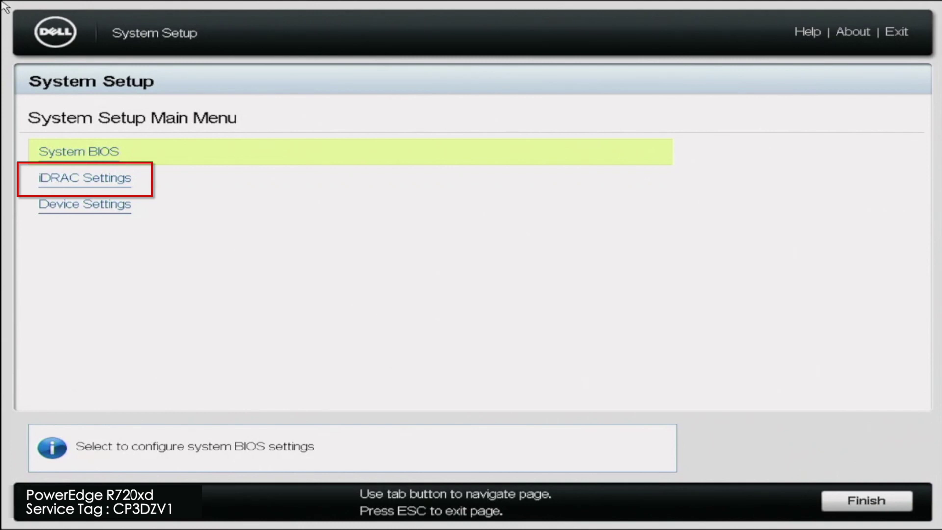
Go to the iDRAC Network settings, showing NIC enabled with LOM1 selected
key("Down")
key("Return")
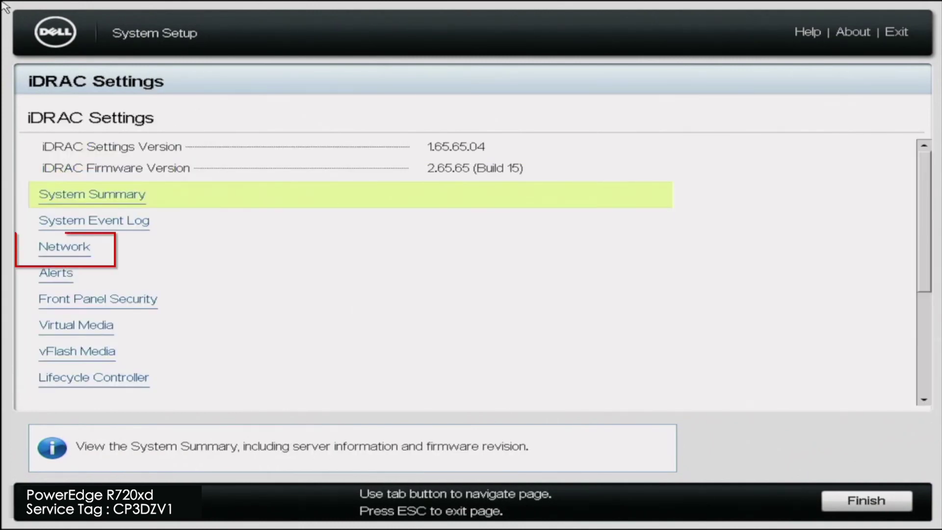
key("Down")
key("Down")
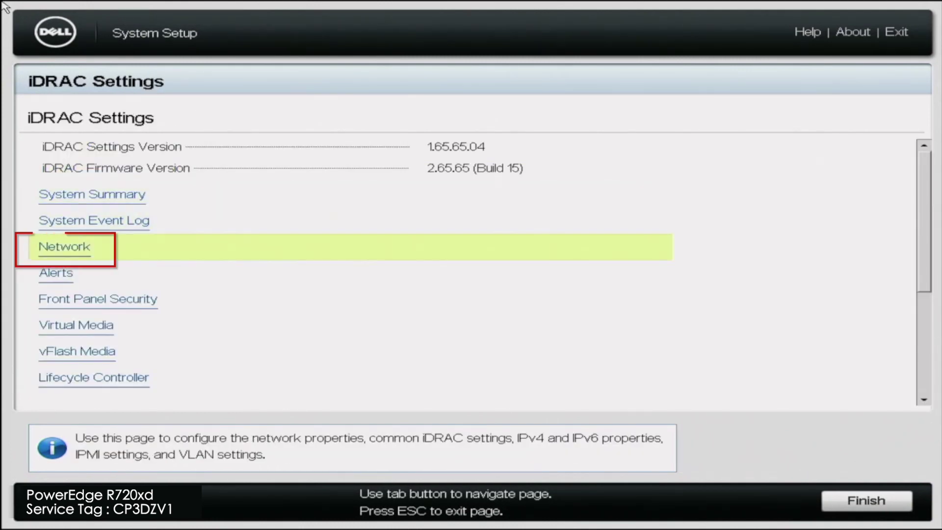
key("Return")
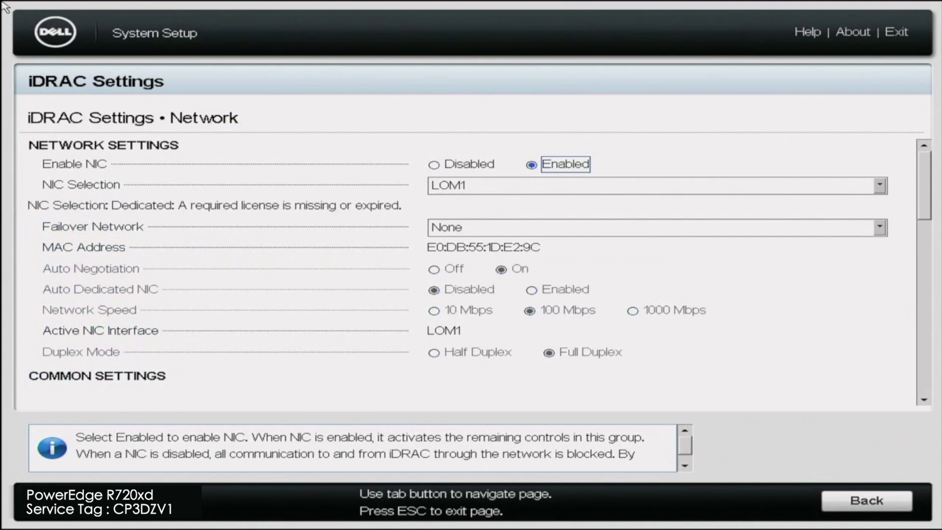
key("Tab")
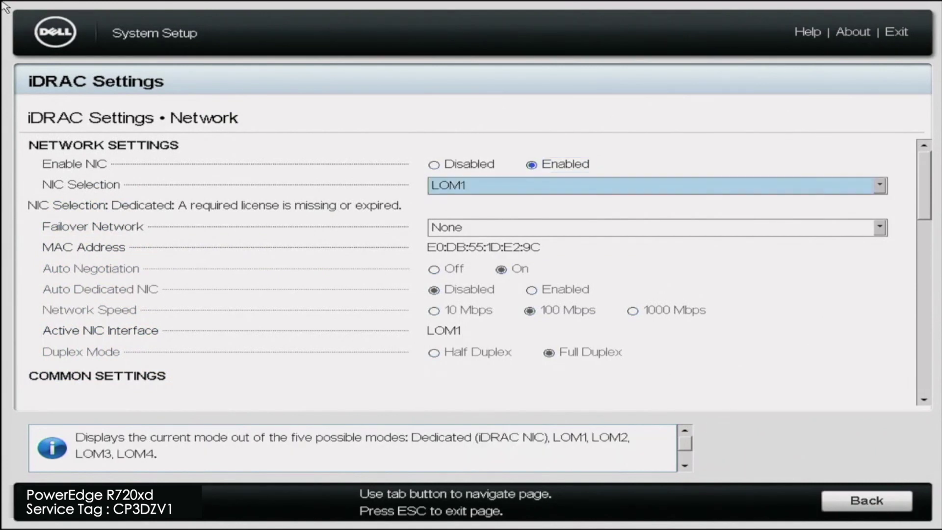
Enter static IPv4 address 172.16.50.200 with gateway 172.16.50.1
key("Tab")
key("Tab")
key("Tab")
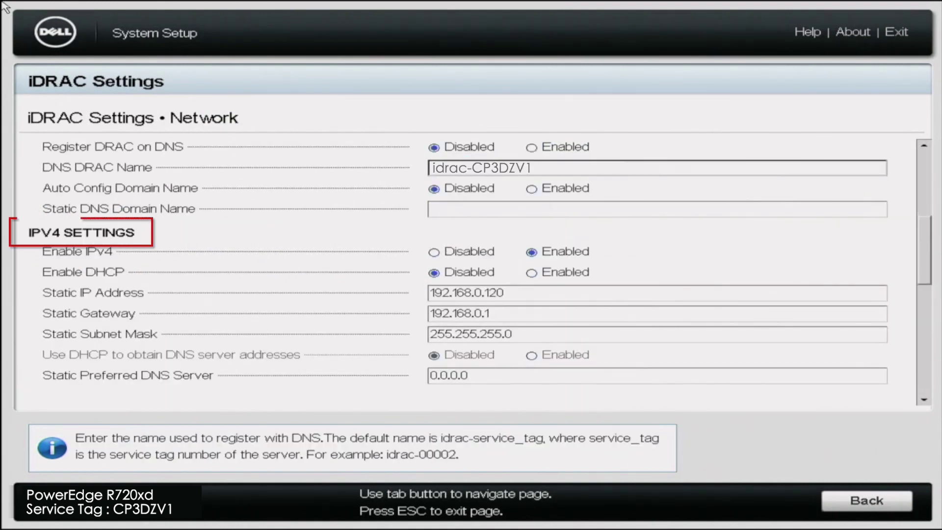
key("Tab")
key("Tab")
key("Tab")
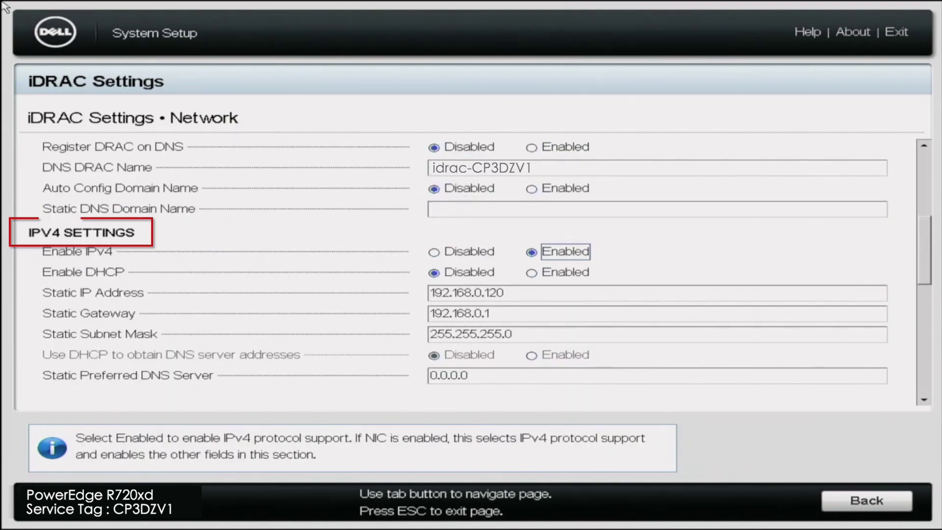
key("Tab")
key("Tab")
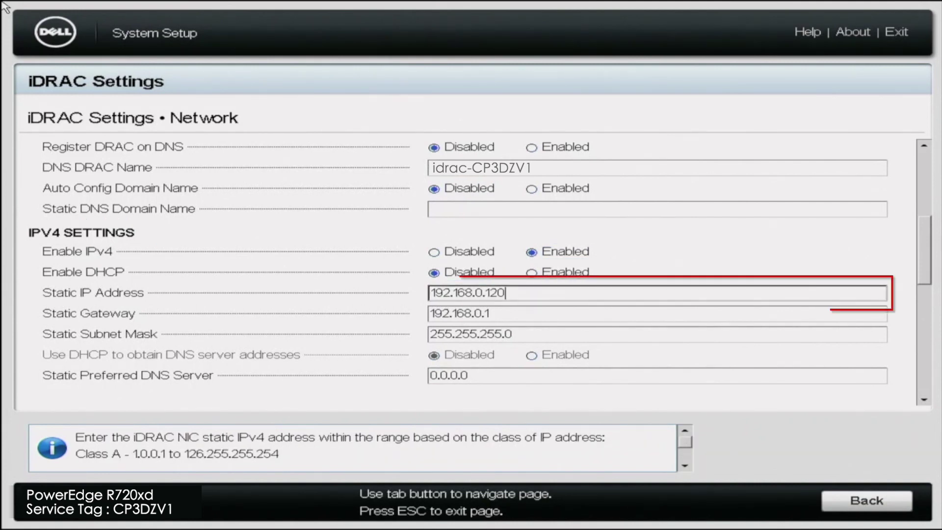
key("BackSpace")
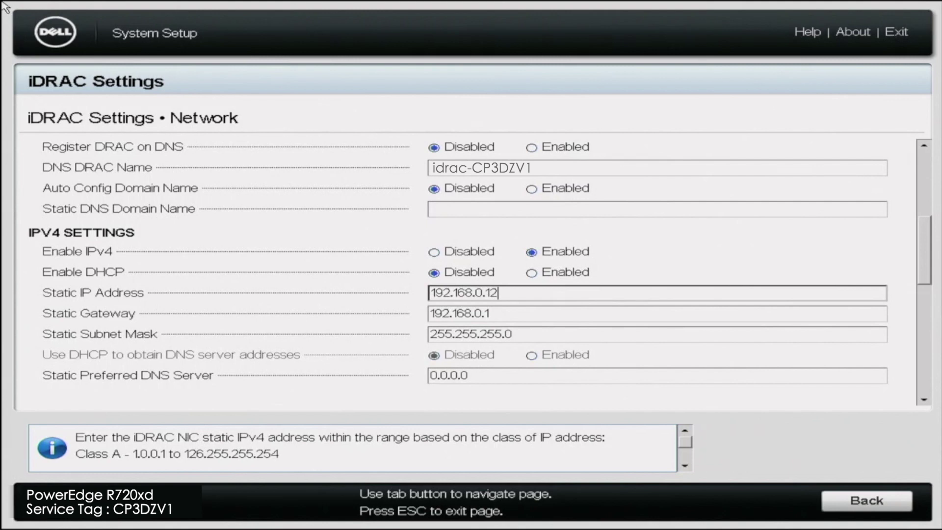
key("BackSpace")
key("BackSpace")
key("BackSpace")
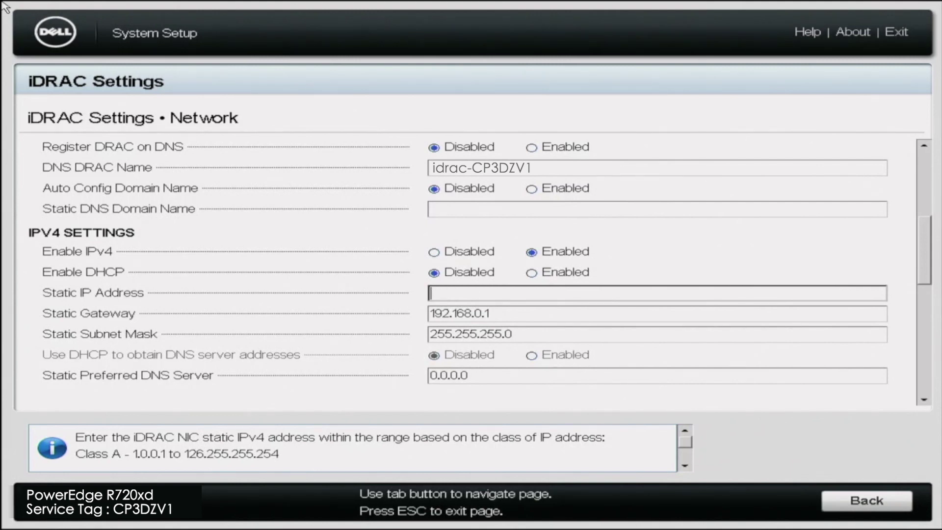
type("172.")
type("16.50")
type(".200")
key("Tab")
key("BackSpace")
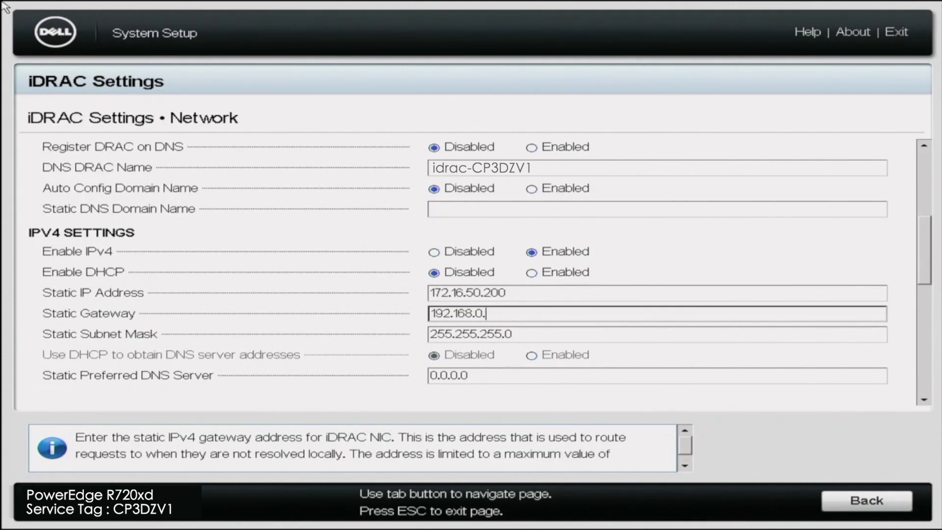
key("BackSpace")
key("BackSpace")
key("BackSpace")
type("172.16.50.1")
Set preferred DNS 8.8.8.8 and alternate DNS 8.8.4.4, keeping mask 255.255.255.0
key("Tab")
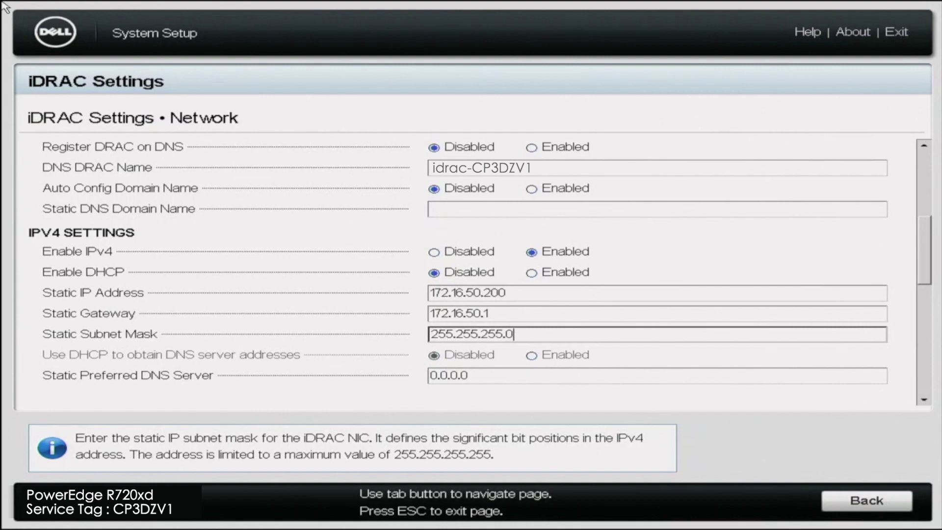
key("Tab")
key("BackSpace")
key("BackSpace")
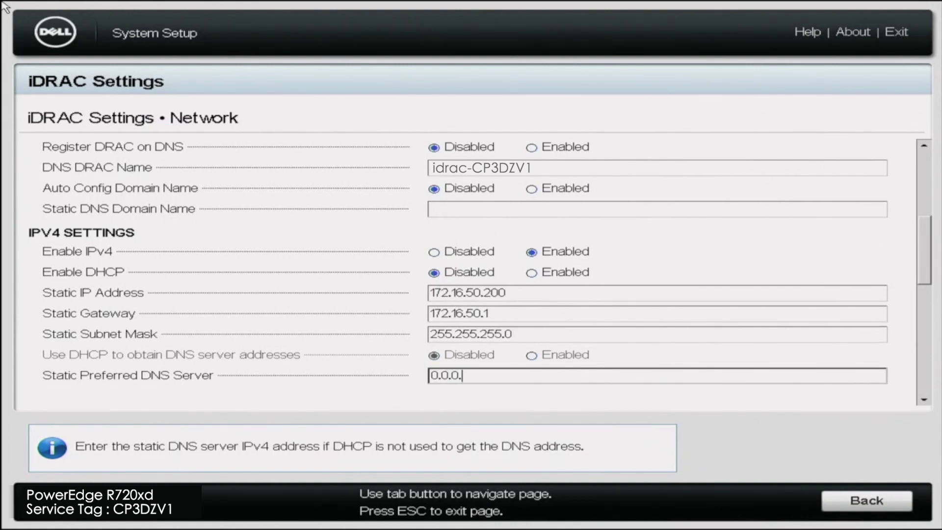
key("BackSpace")
key("BackSpace")
key("BackSpace")
type("8.8.8")
type(".8")
key("Tab")
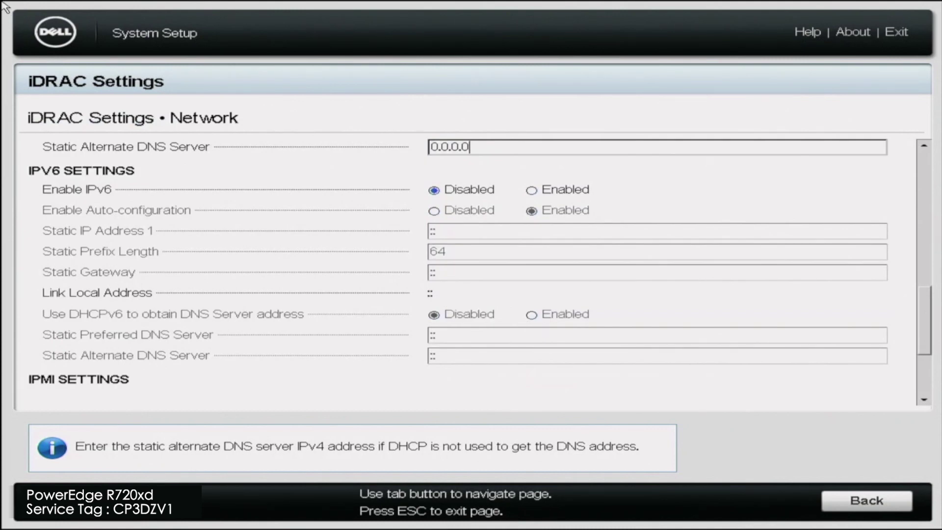
key("BackSpace")
key("BackSpace")
key("BackSpace")
key("BackSpace")
key("BackSpace")
type("8.8.4")
type(".4")
Leave the network page and confirm saving the new iDRAC network settings
key("shift+Tab")
key("shift+Tab")
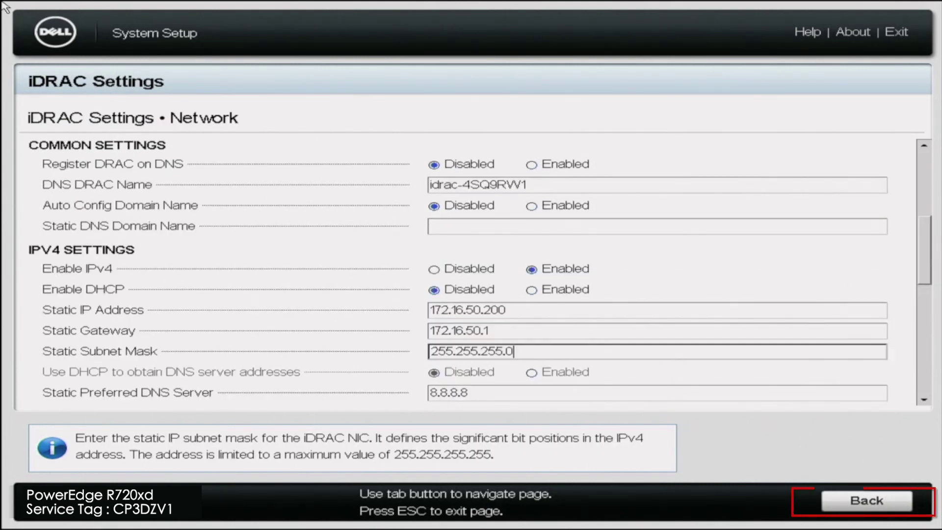
key("shift+Tab")
key("shift+Tab")
key("shift+Tab")
key("shift+Tab")
key("shift+Tab")
key("shift+Tab")
key("Escape")
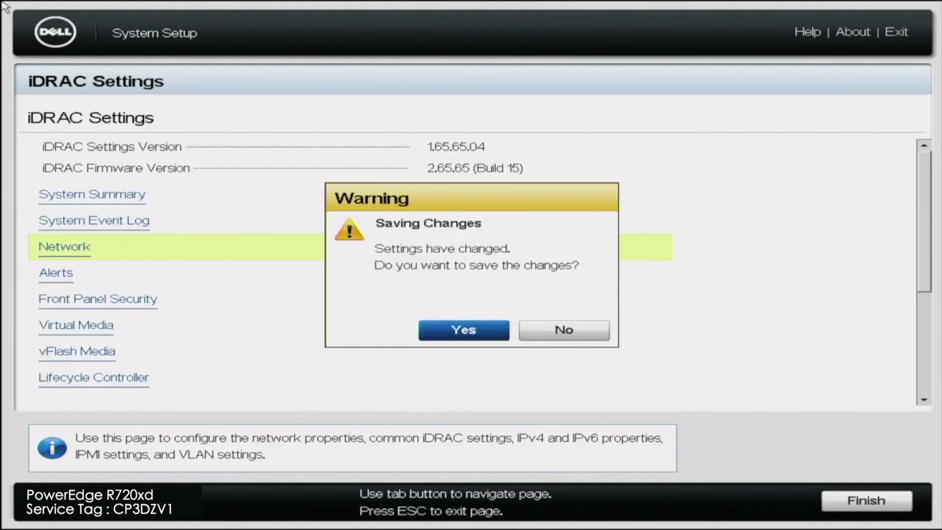
key("Return")
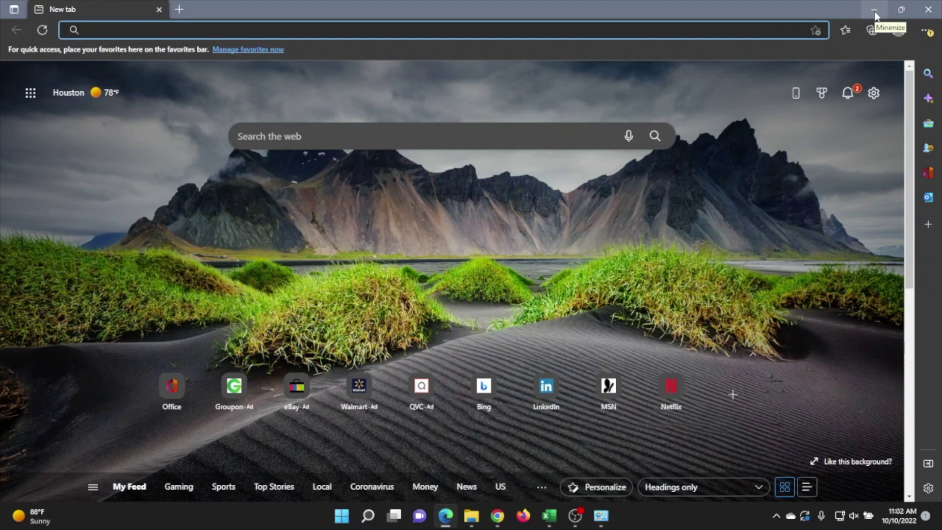
Browse to the iDRAC at 172.16.50.200, proceeding past the certificate warning
type("17")
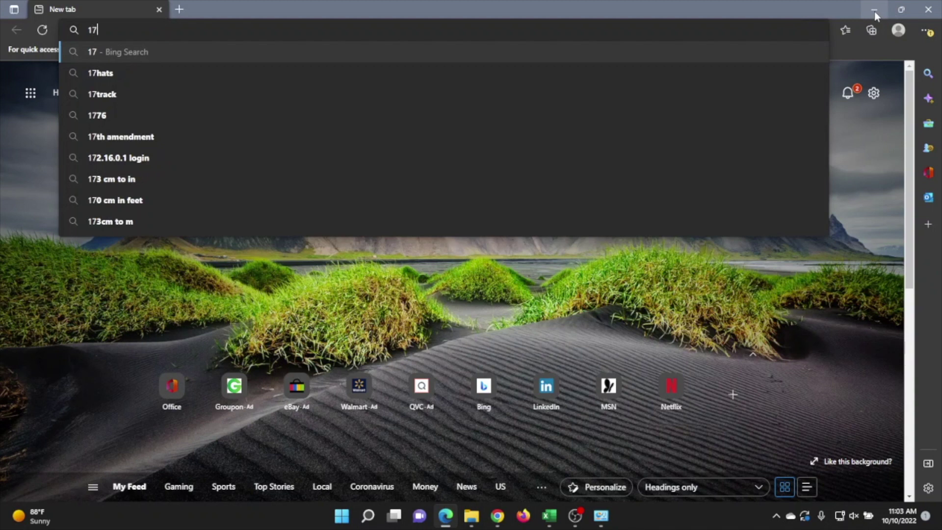
type("2.1")
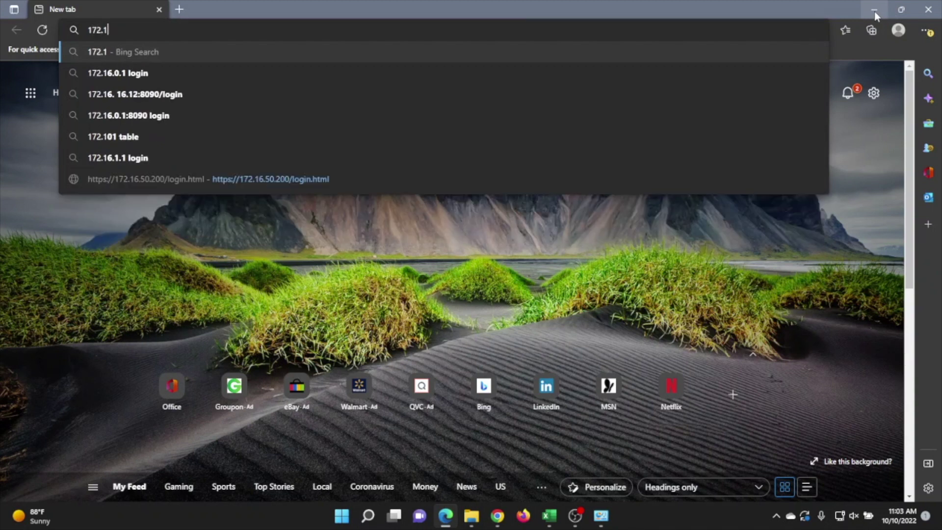
type("6.50.")
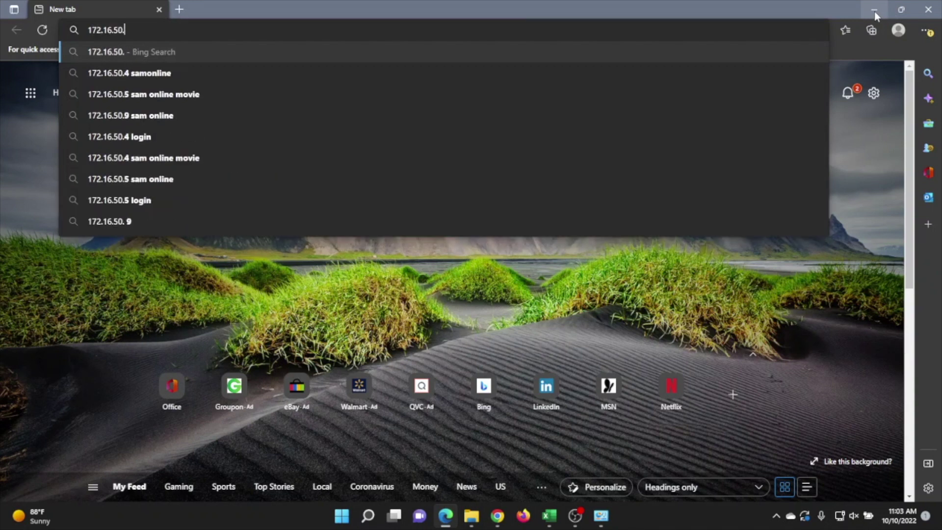
type("20")
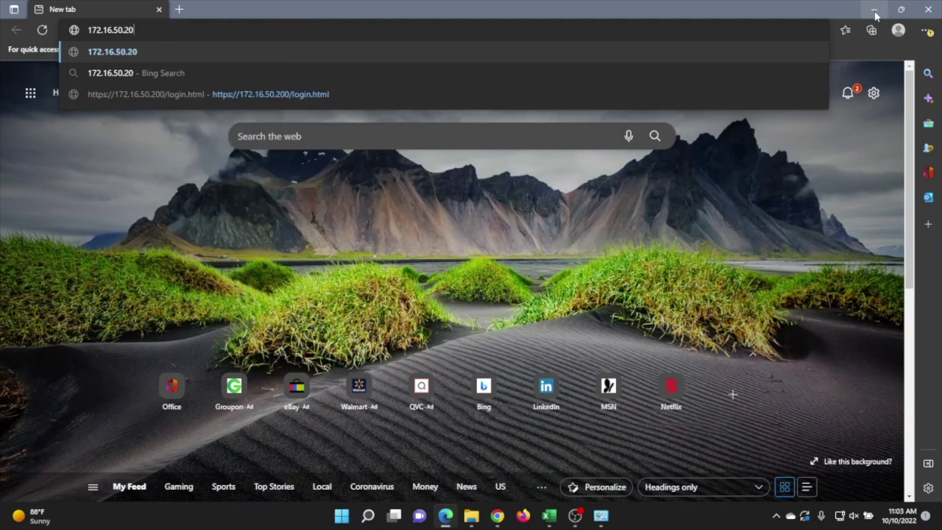
type("0")
key("Return")
left_click(345, 383)
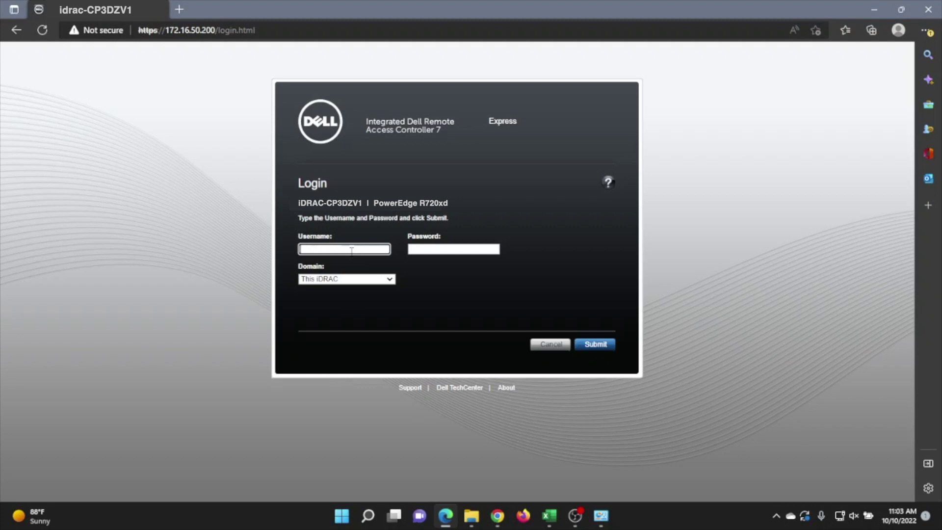
type("oot")
key("Tab")
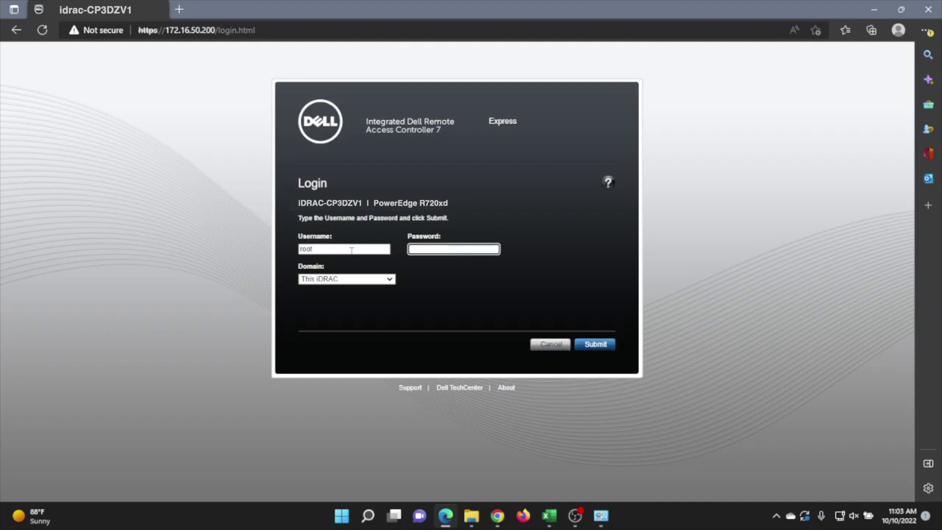
left_click(491, 249)
left_click(591, 343)
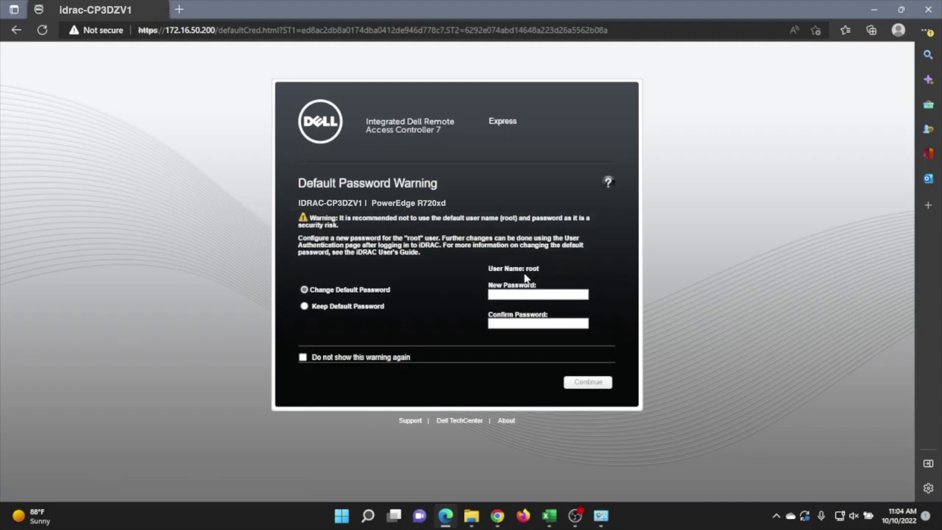
left_click(304, 307)
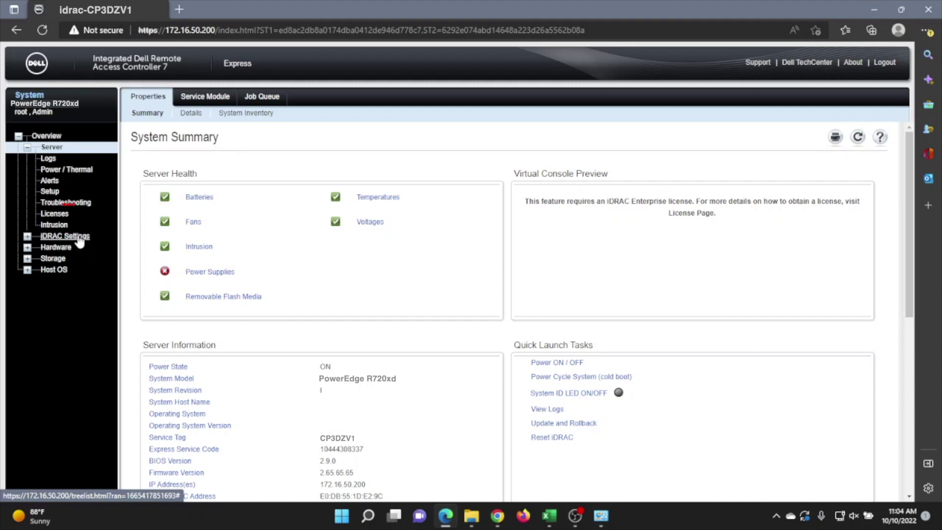
On the Licenses page, choose Import for the iDRAC7 license
left_click(67, 216)
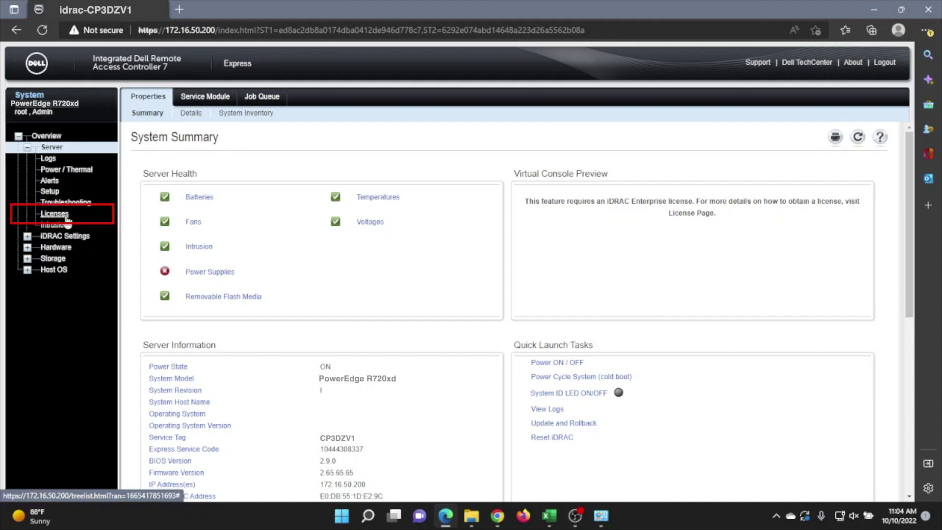
left_click(621, 316)
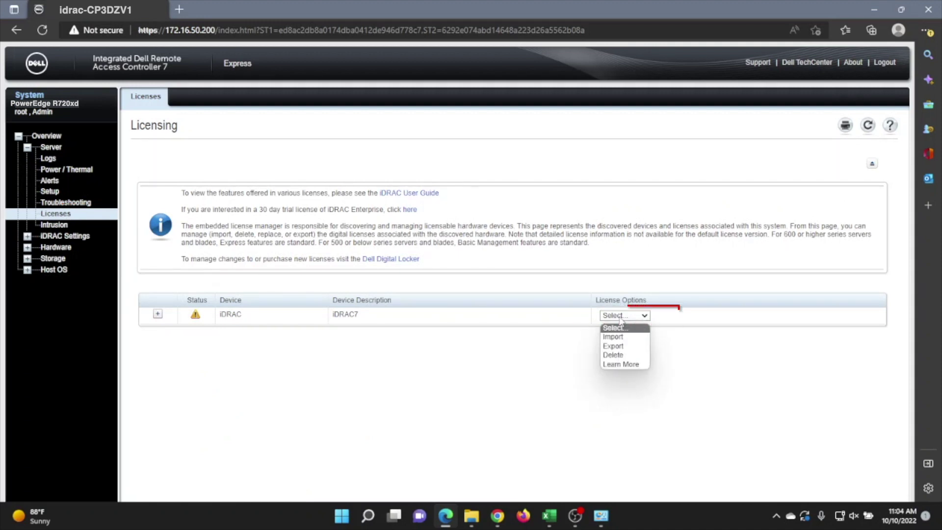
left_click(621, 337)
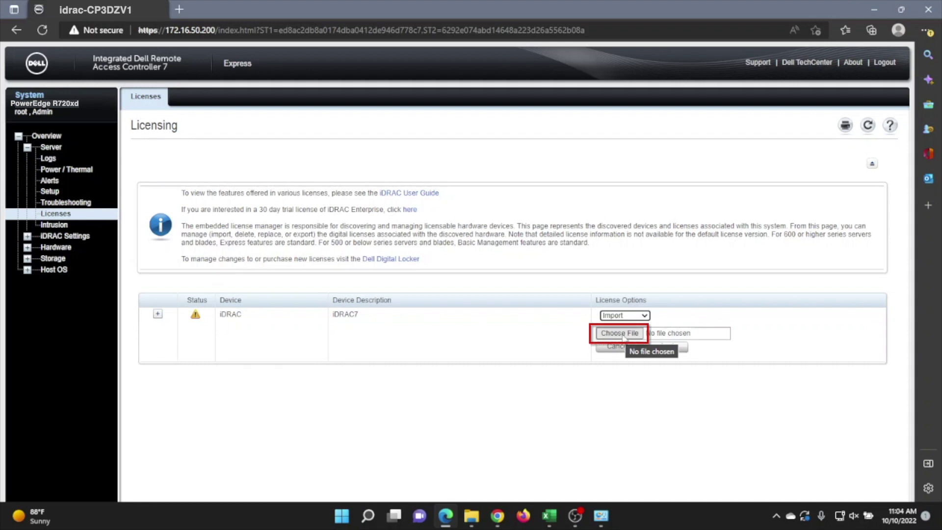
left_click(621, 334)
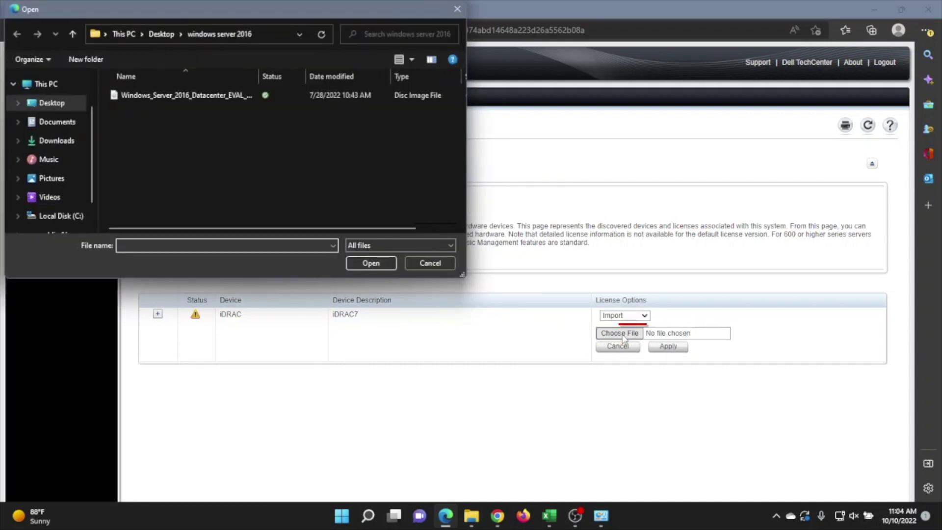
left_click(55, 142)
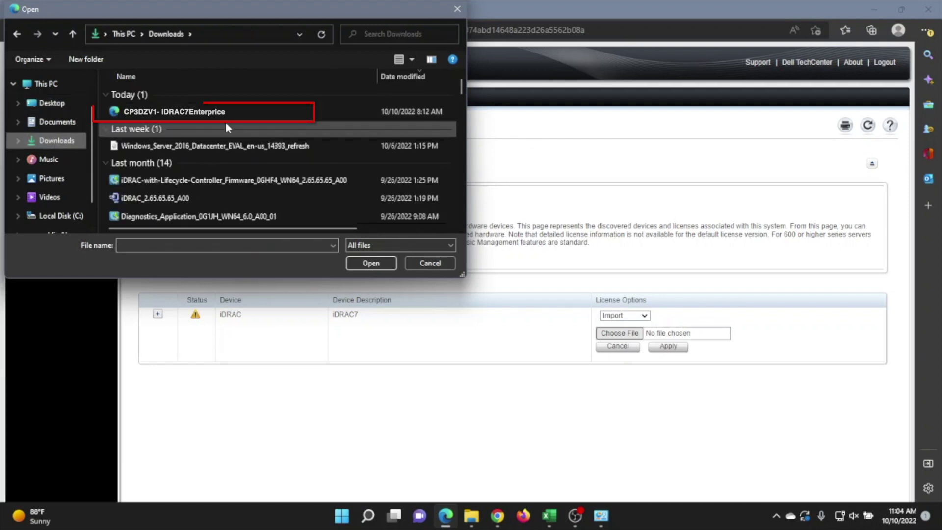
double_click(194, 113)
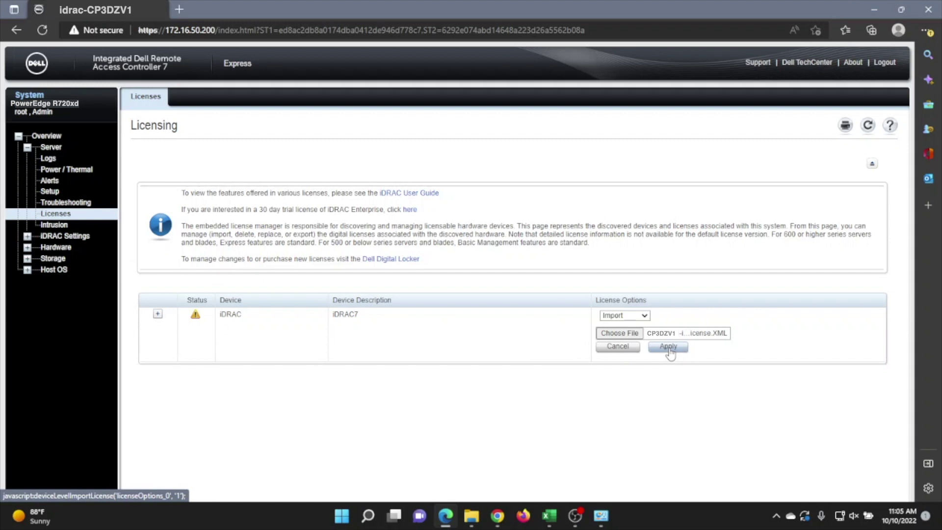
left_click(669, 348)
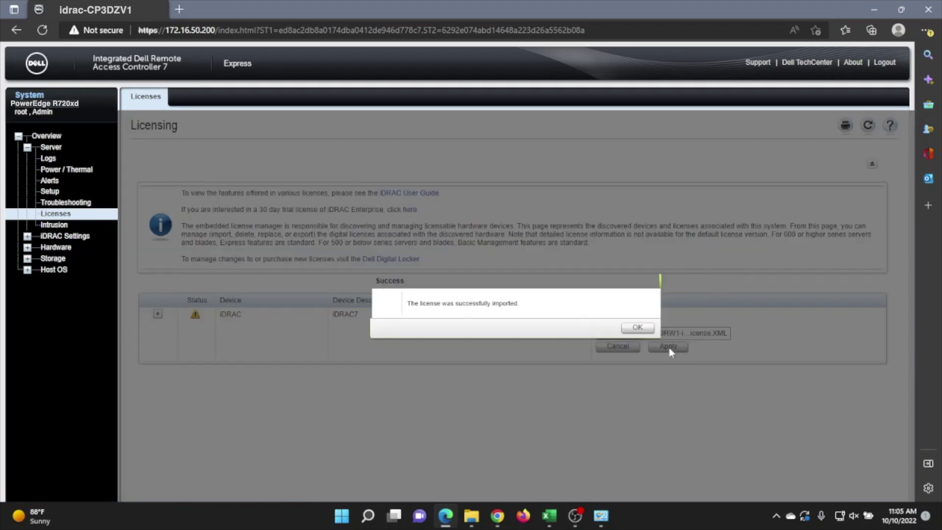
left_click(634, 327)
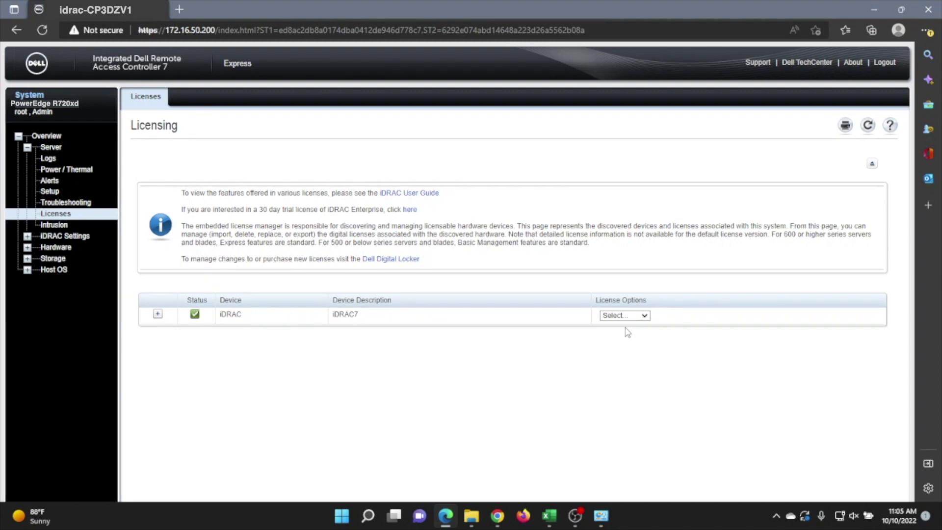
Log out and confirm the login banner now reads Enterprise
left_click(890, 68)
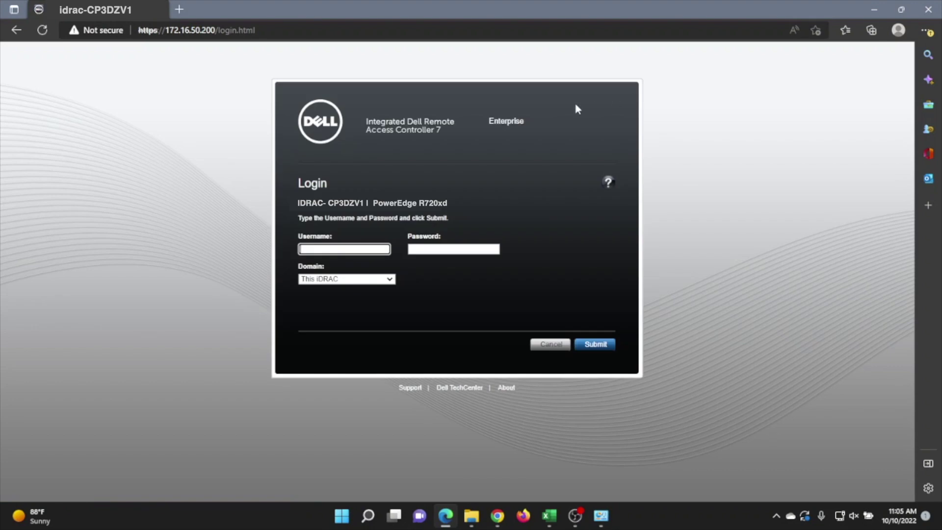
left_click_drag(490, 122, 518, 123)
left_click(525, 122)
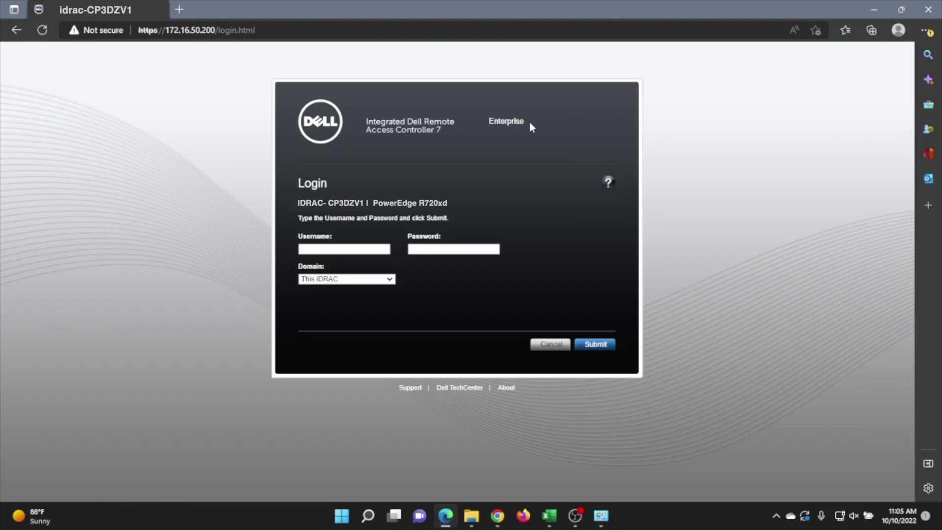
double_click(511, 122)
left_click(501, 133)
left_click(353, 251)
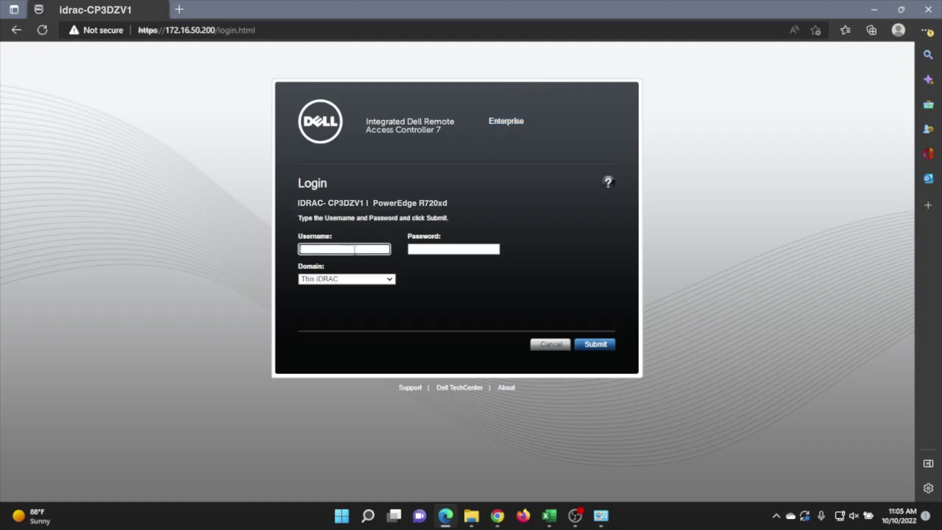
type("root")
key("Tab")
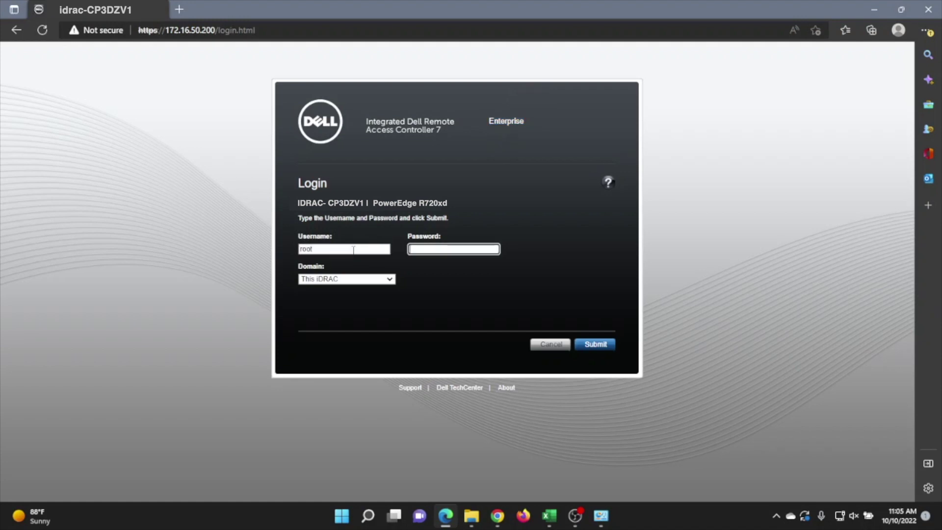
key("Return")
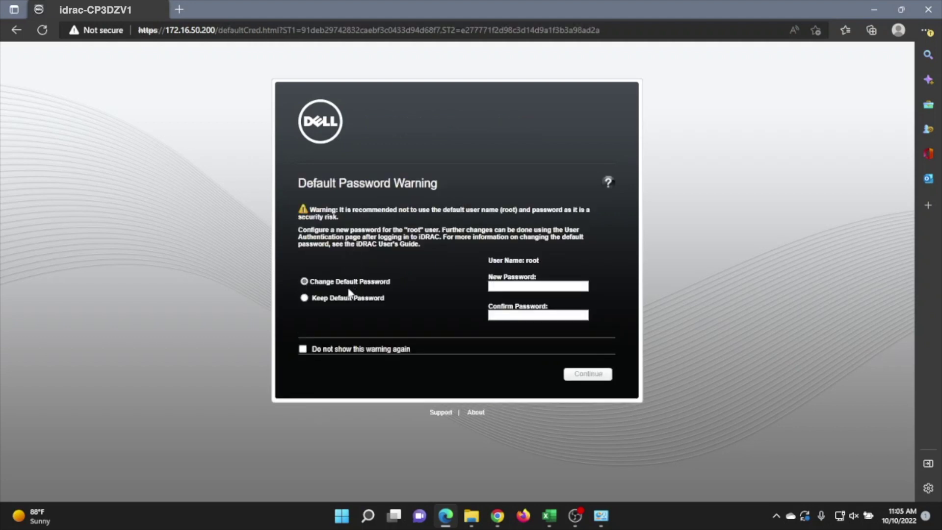
left_click(305, 298)
left_click(569, 381)
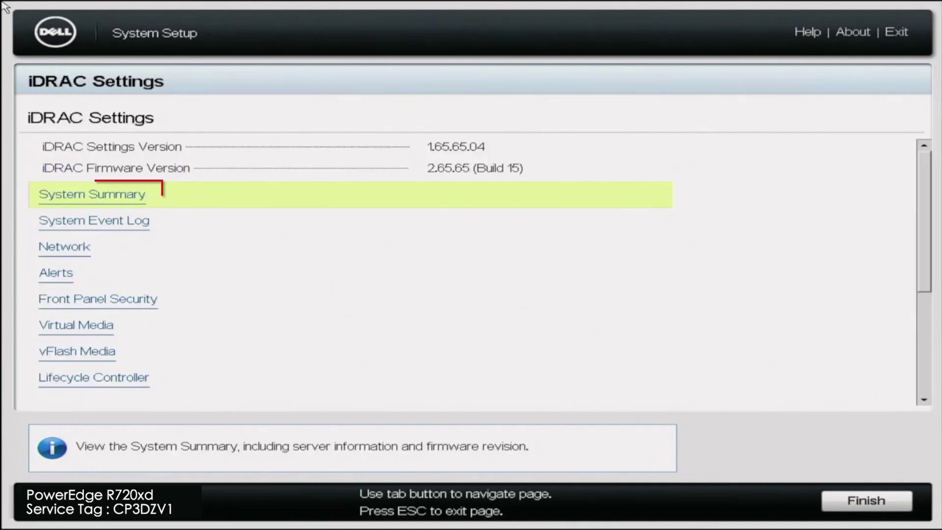
Set the iDRAC NIC Selection to Dedicated (iDRAC Enterprise only)
key("Return")
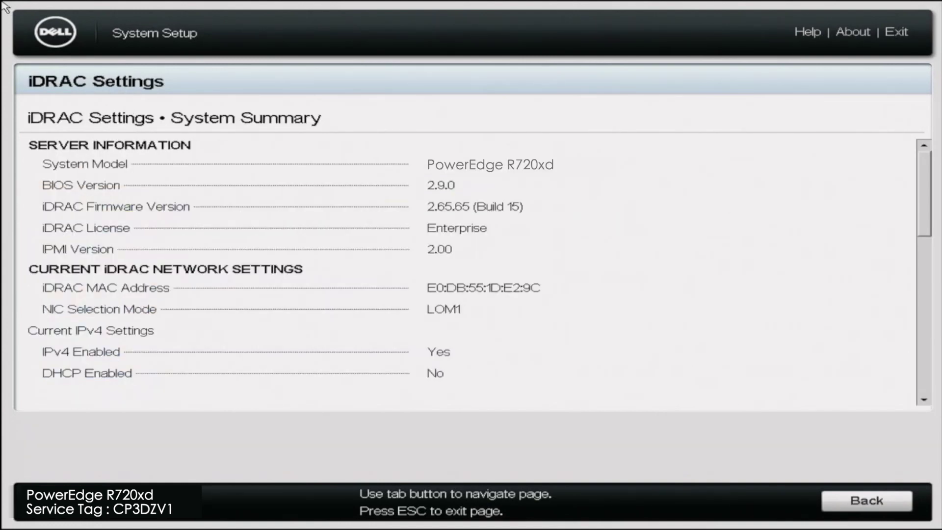
key("Escape")
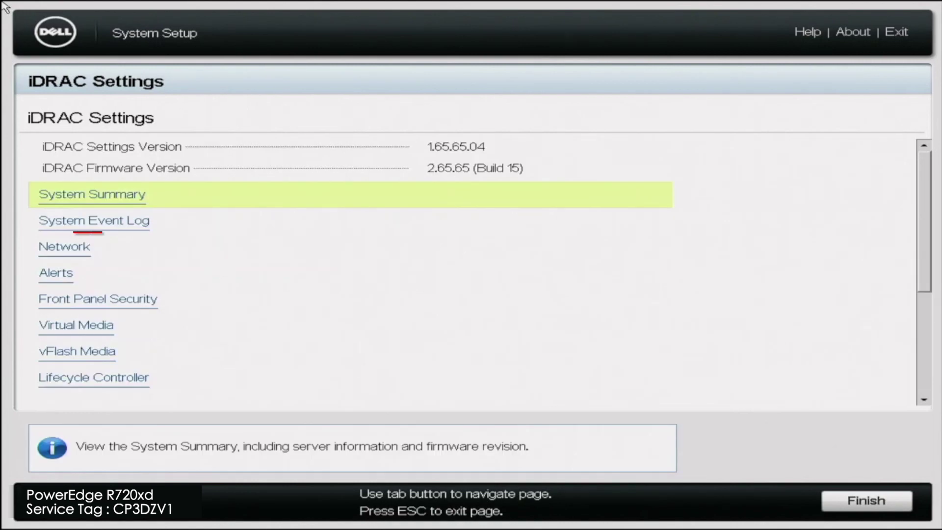
key("Down")
key("Down")
key("Return")
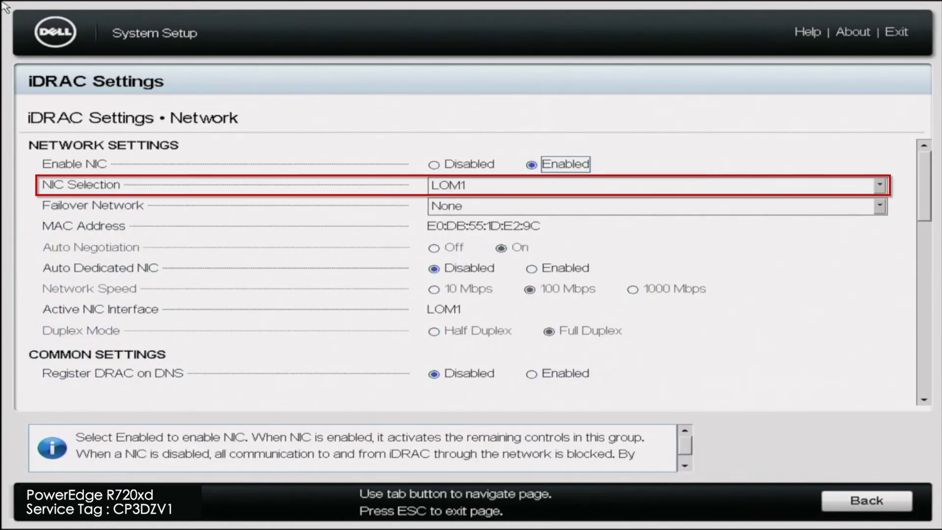
key("Tab")
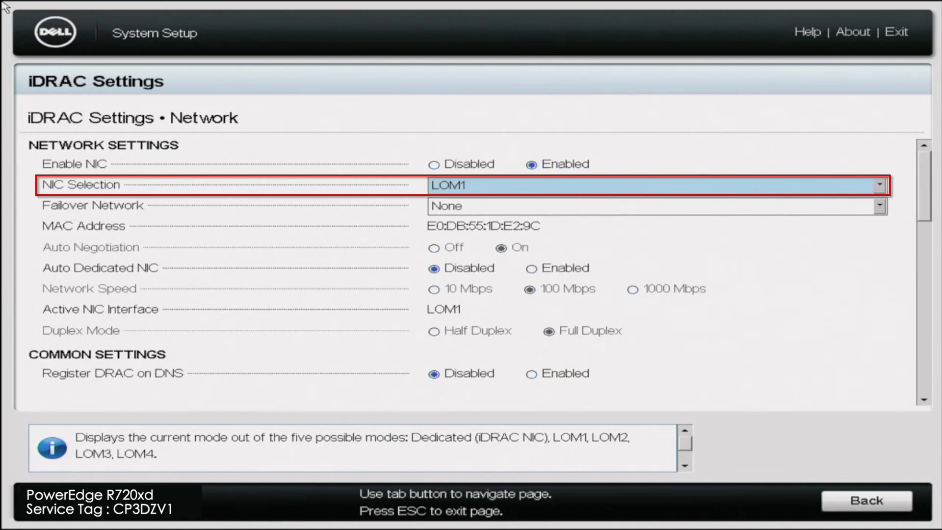
key("Return")
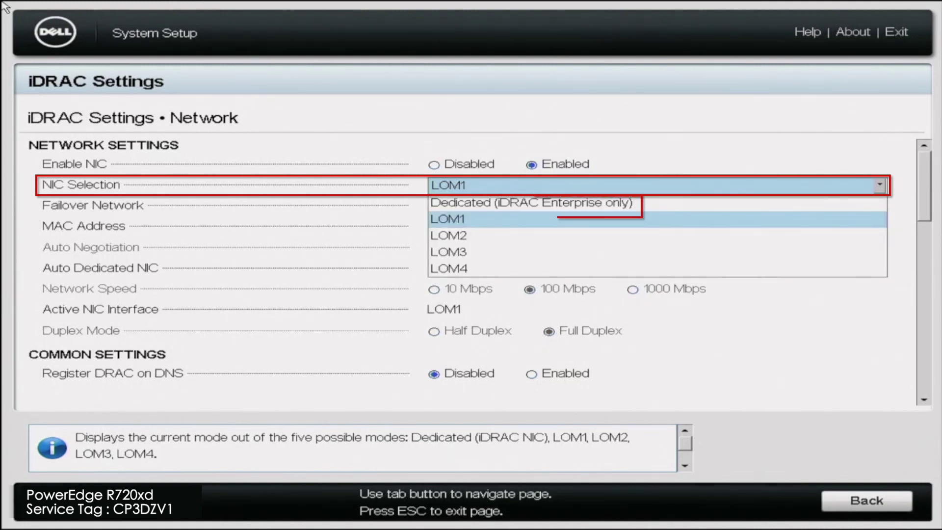
key("Up")
key("Return")
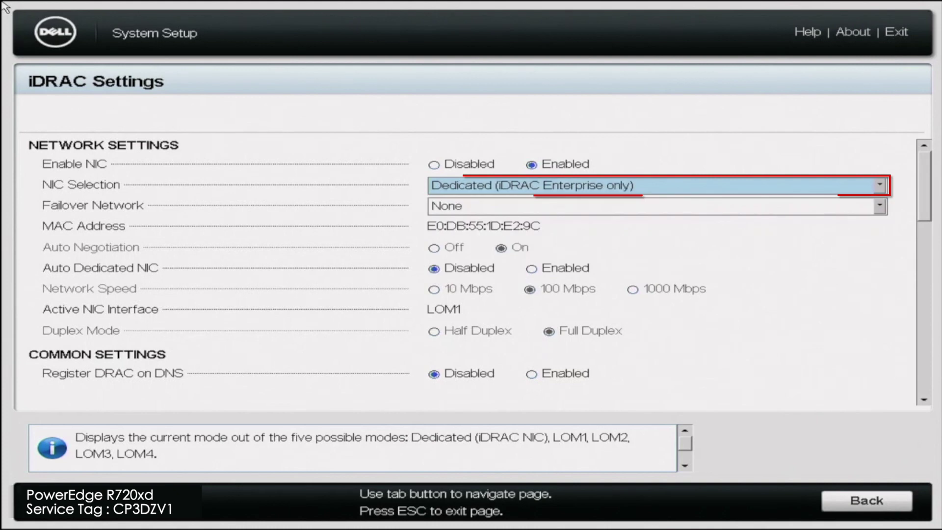
Review the network settings, then exit and save the changes
key("shift+Tab")
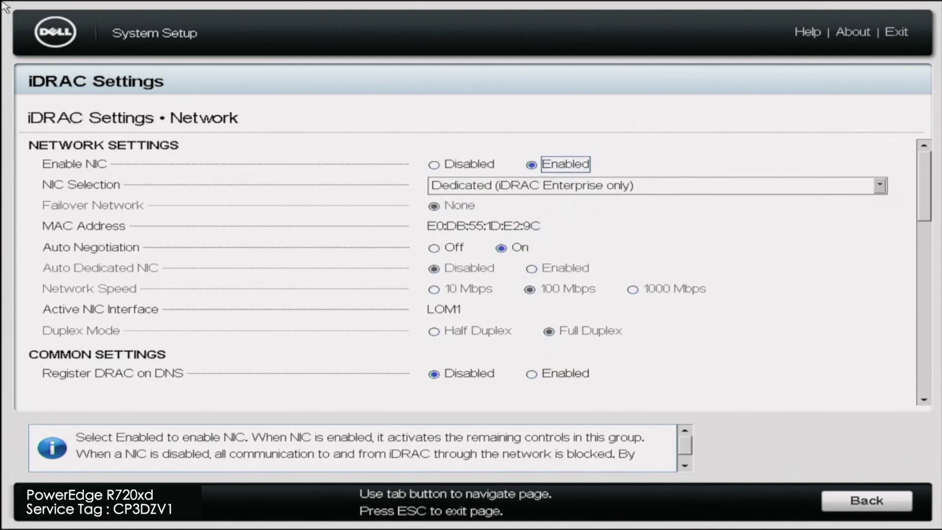
key("Tab")
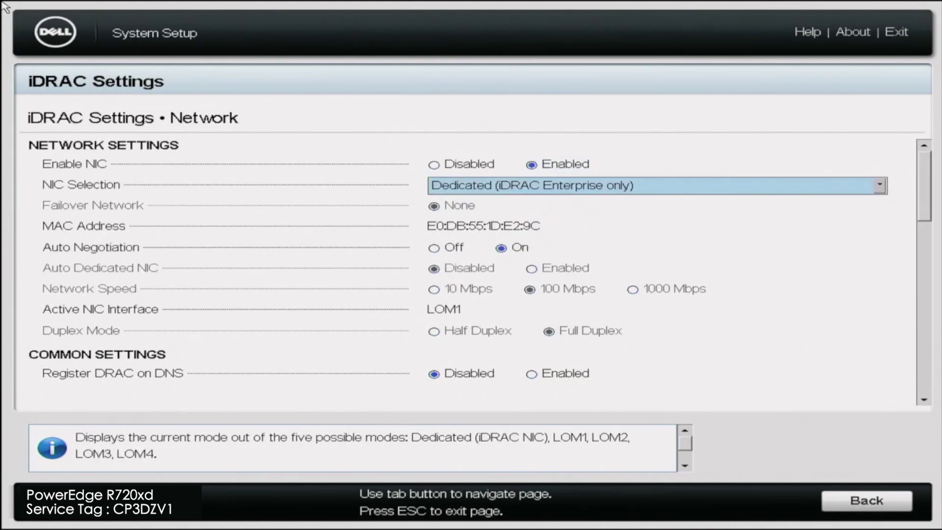
key("Tab")
key("Tab")
key("Tab")
key("shift+Tab")
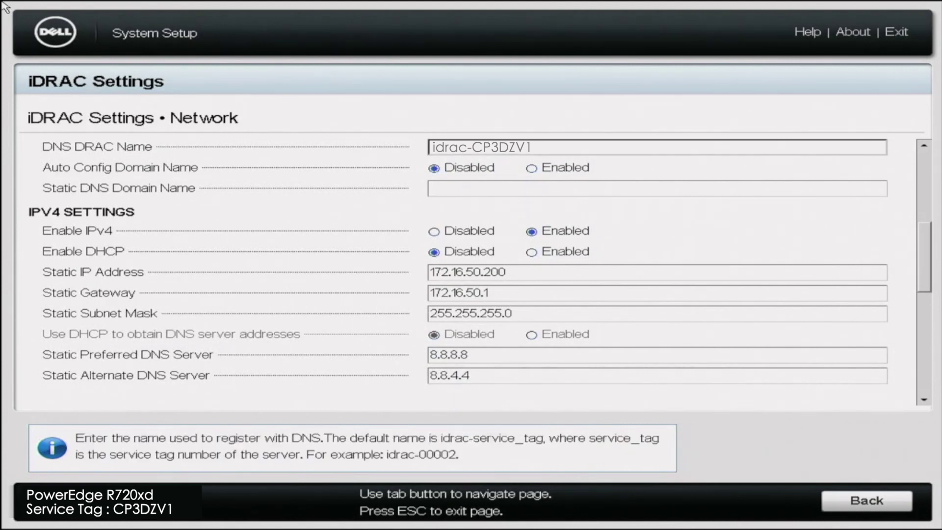
key("shift+Tab")
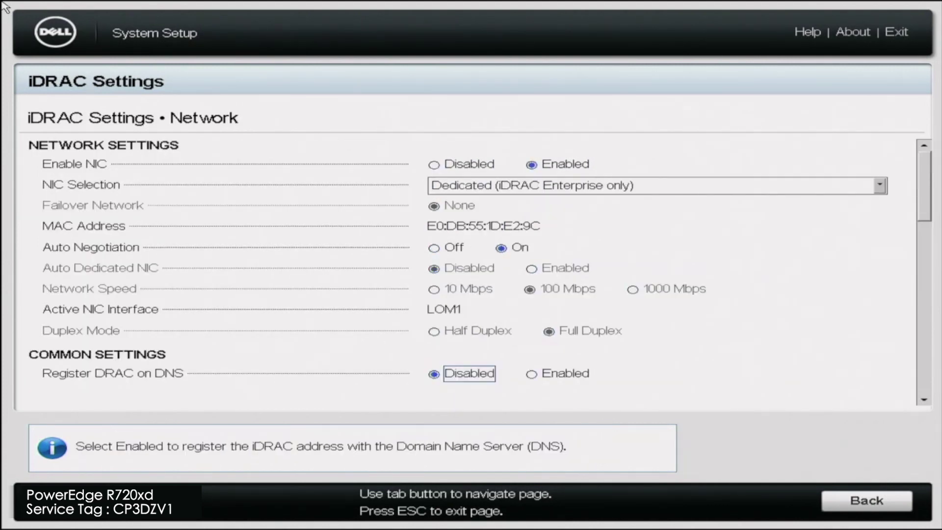
key("Escape")
key("Escape")
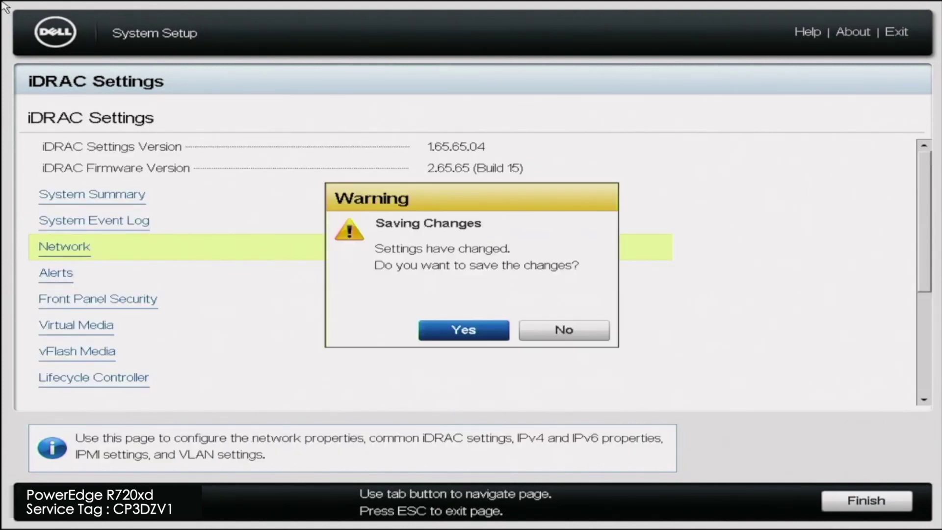
key("Return")
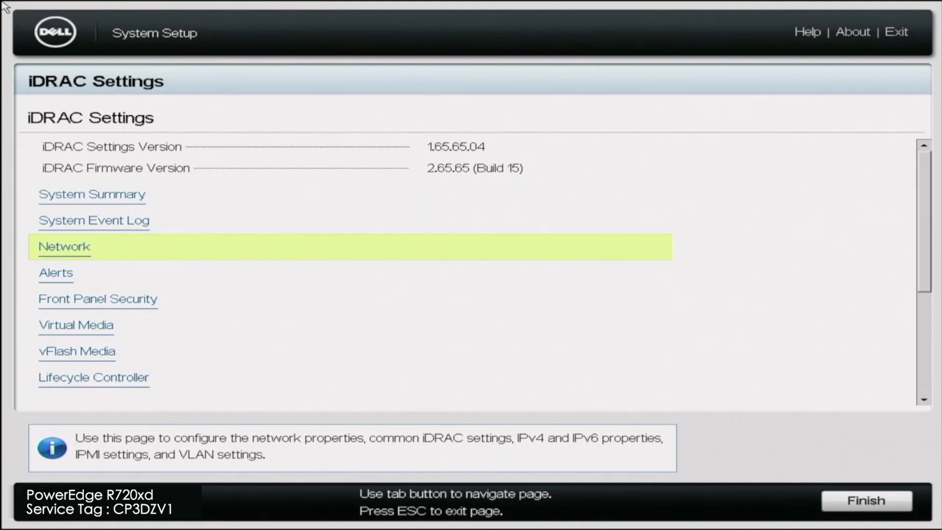
Dismiss the save confirmation to reach the System Setup Main Menu
key("Return")
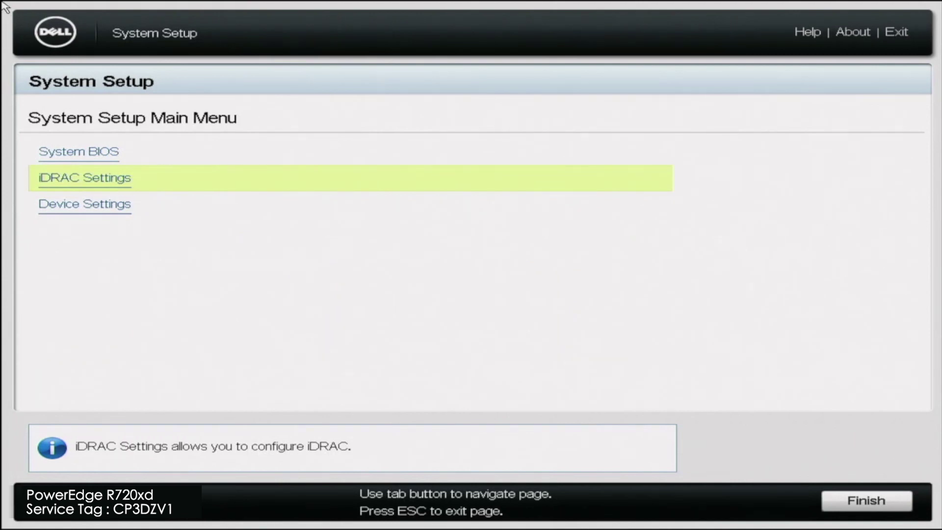